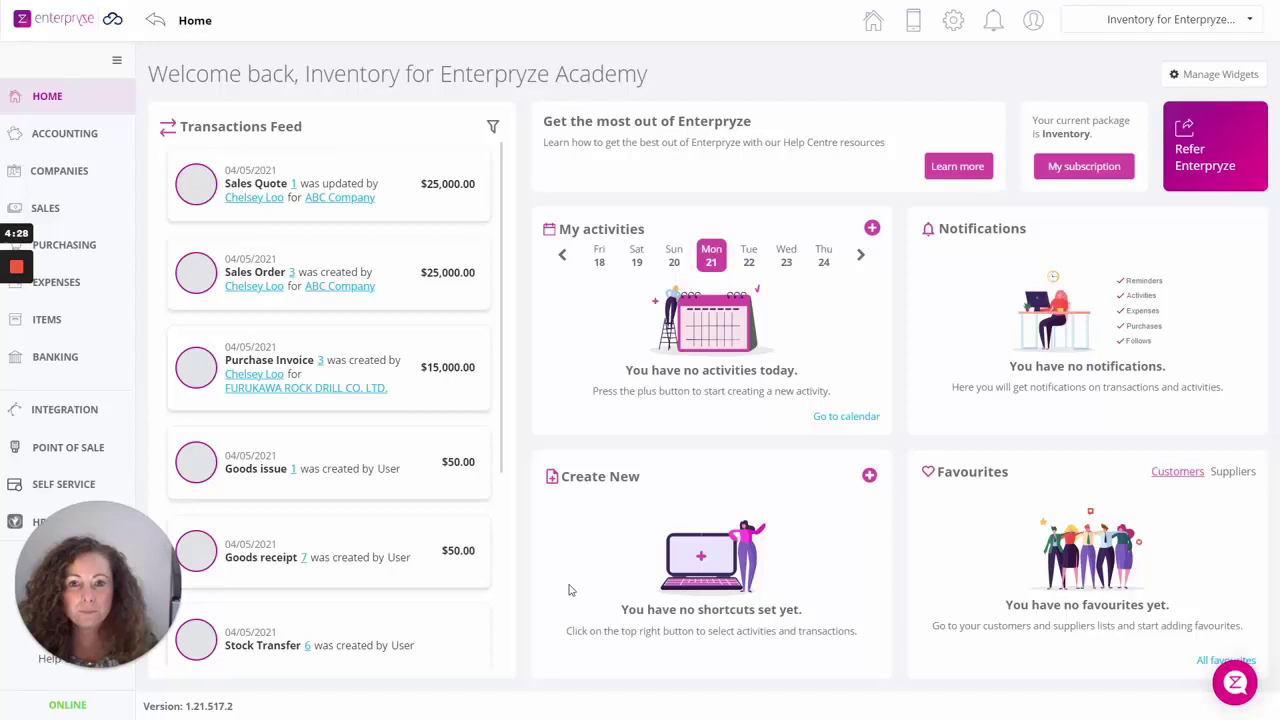
Open the Self Service settings page and scroll through the Customer One options.
left_click(63, 484)
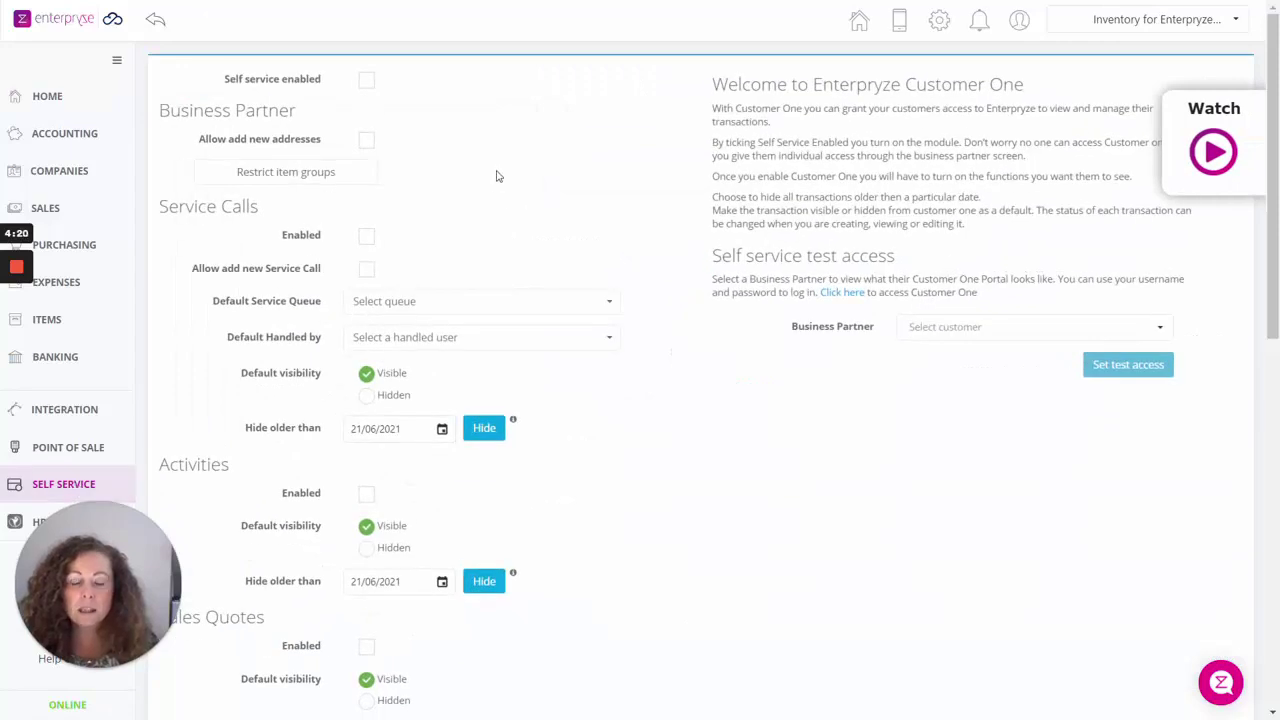
scroll(497, 176, "down", 8)
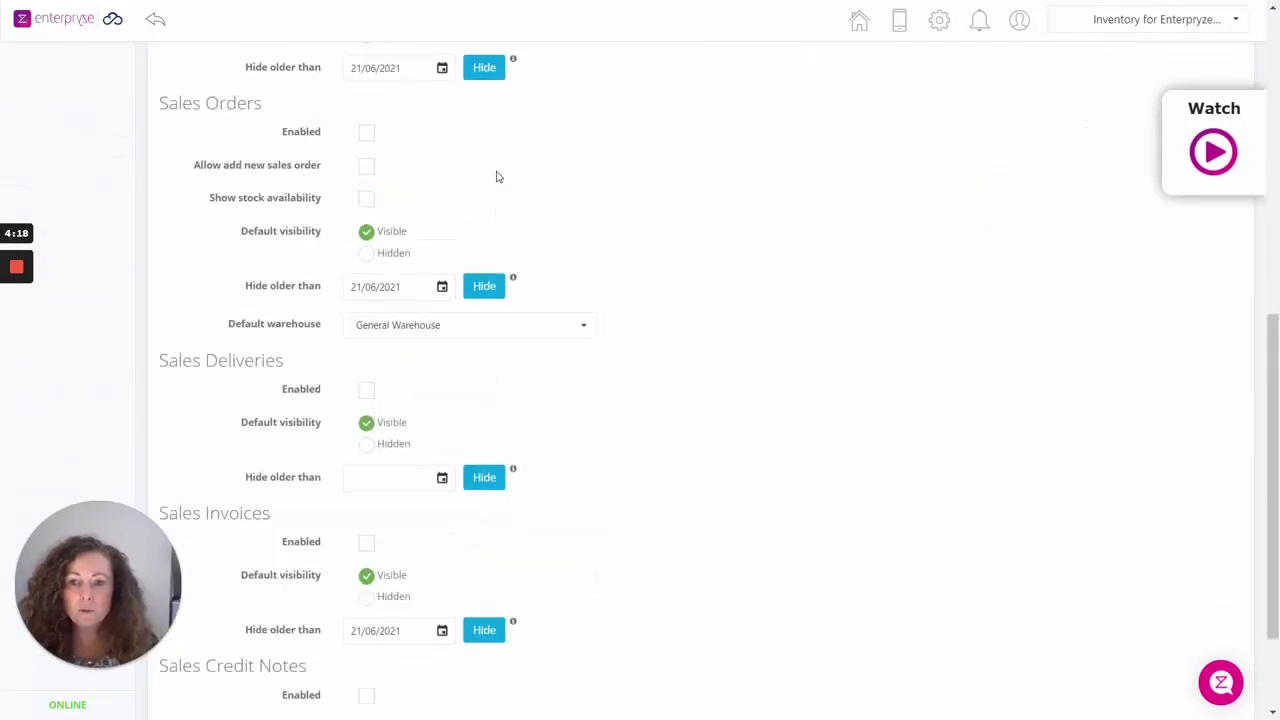
scroll(497, 176, "up", 8)
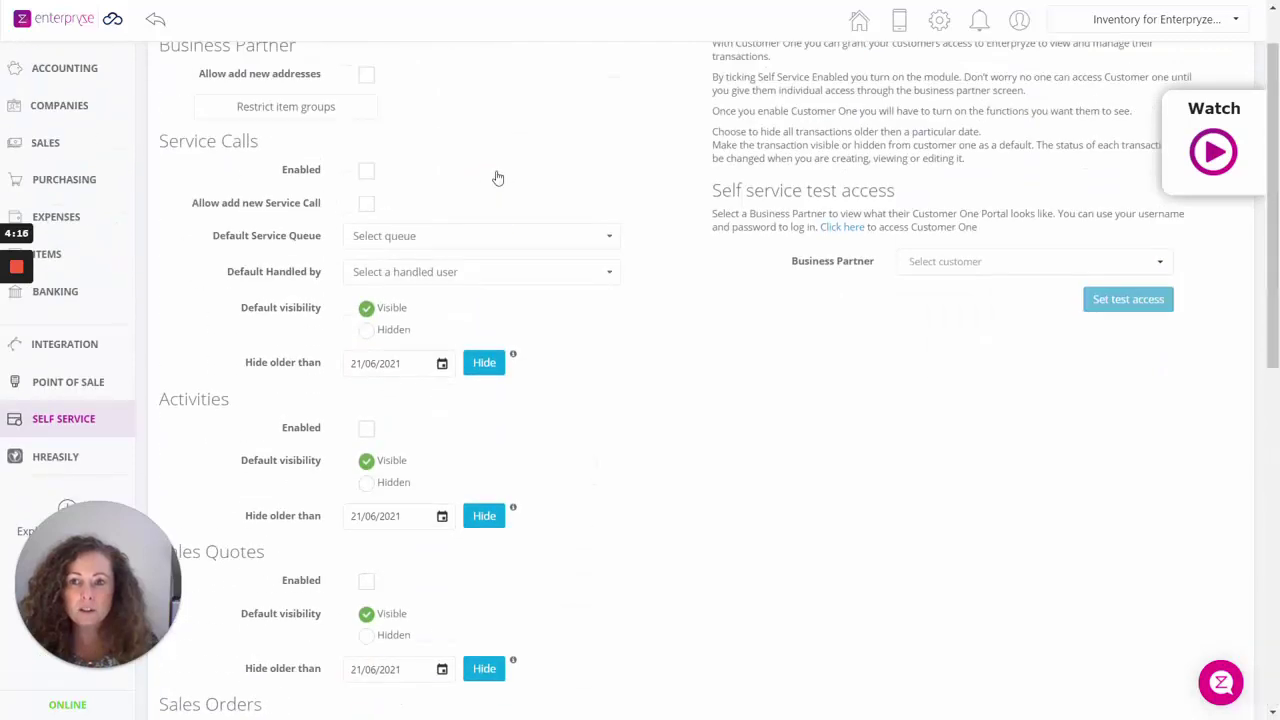
scroll(497, 176, "up", 1)
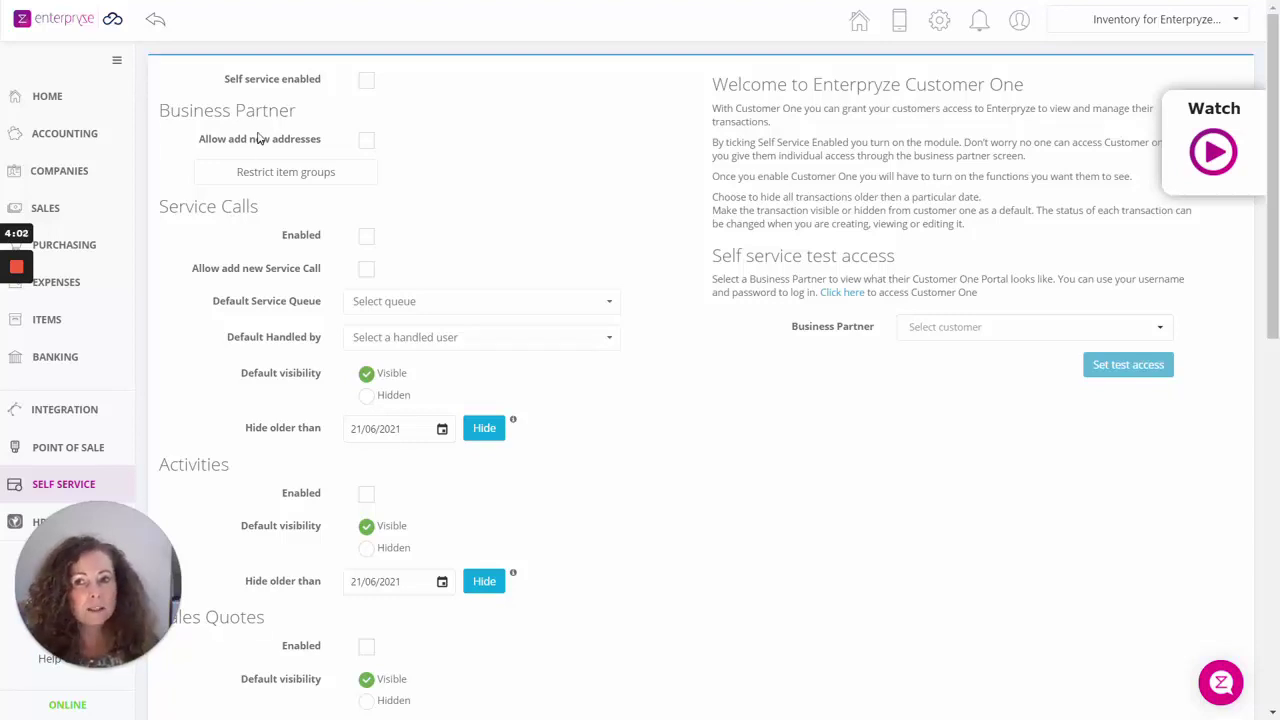
Enable 'Self service enabled' and 'Allow add new addresses', then bring up the Restrict item groups list.
left_click(366, 84)
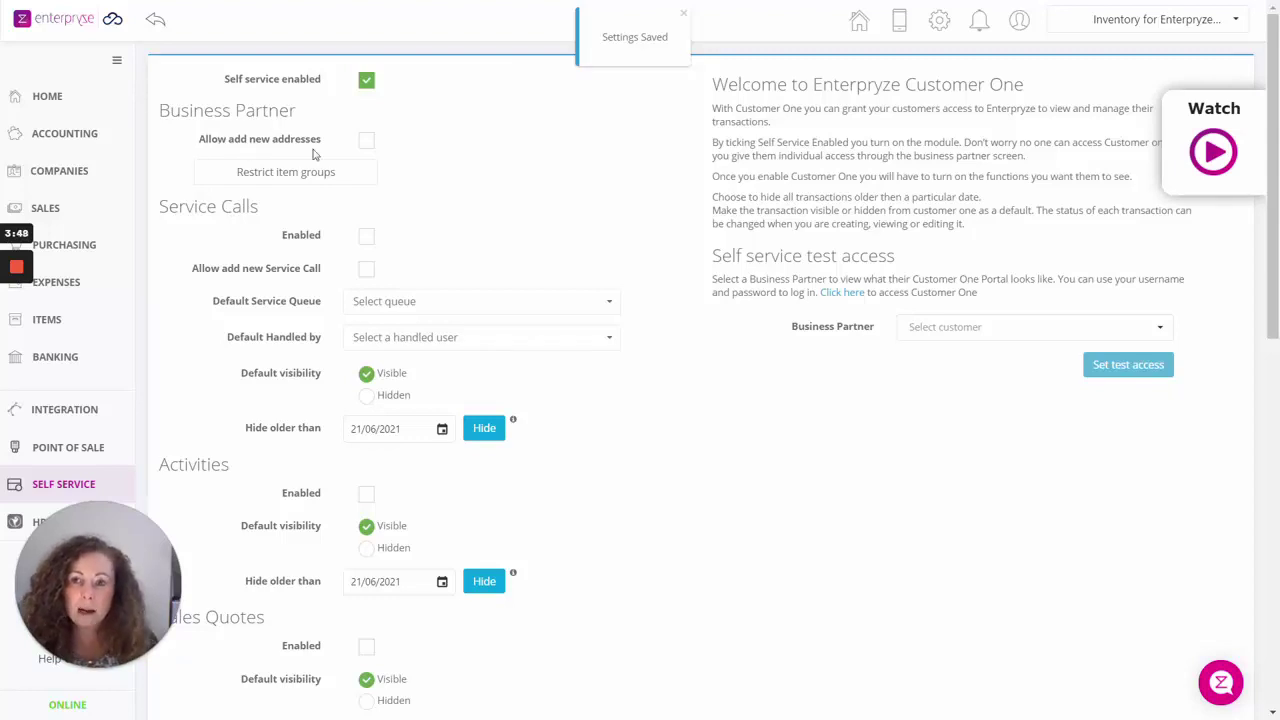
left_click(366, 141)
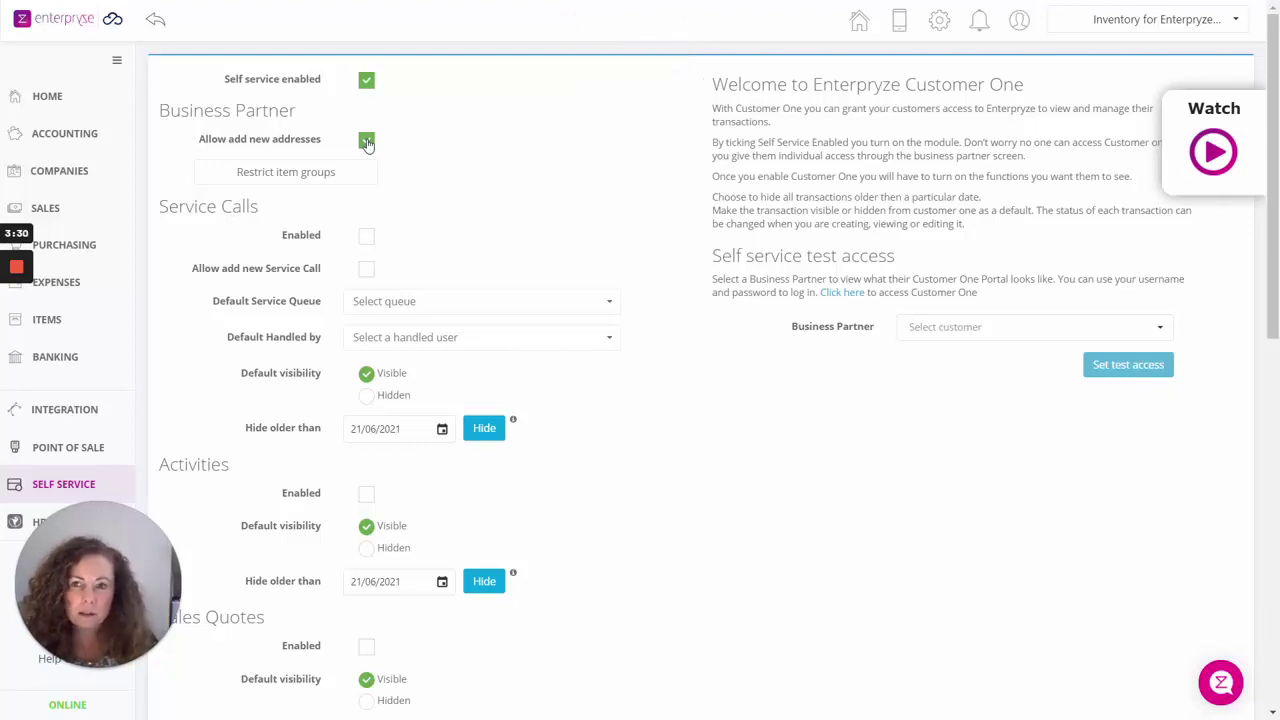
left_click(301, 178)
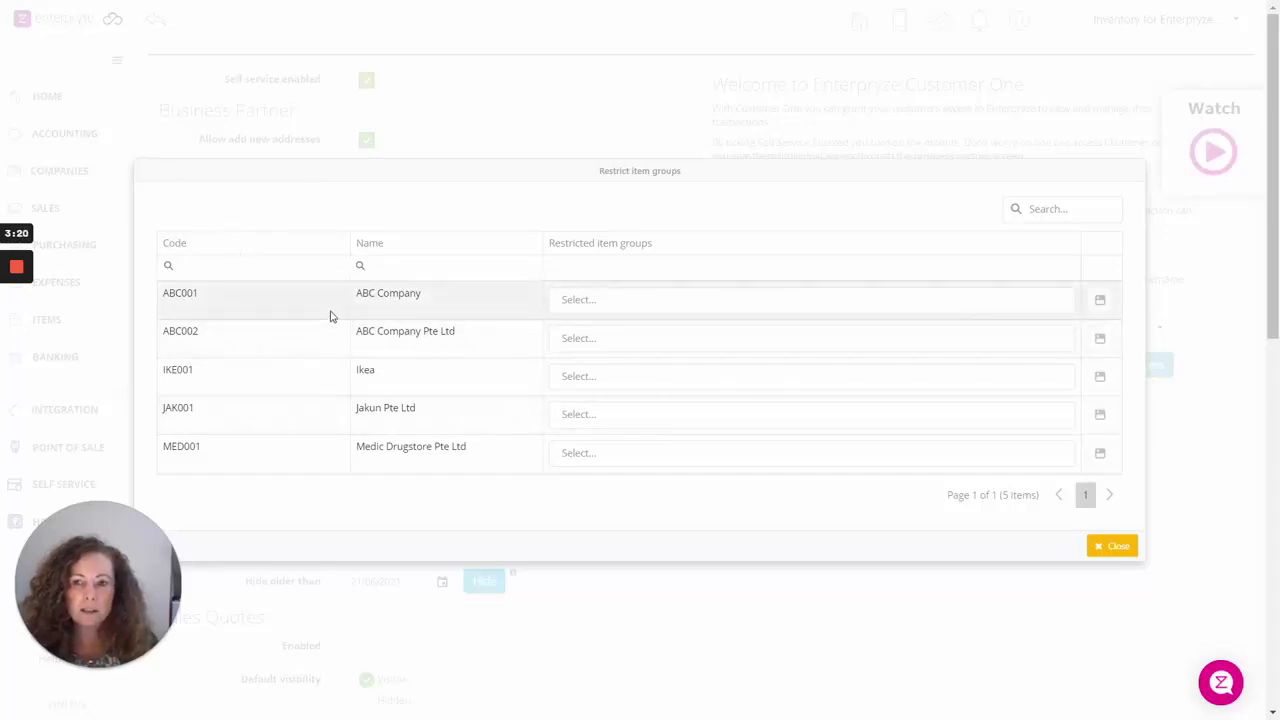
Check ABC001's item group choices, then close the restrictions list without assigning any groups.
left_click(597, 302)
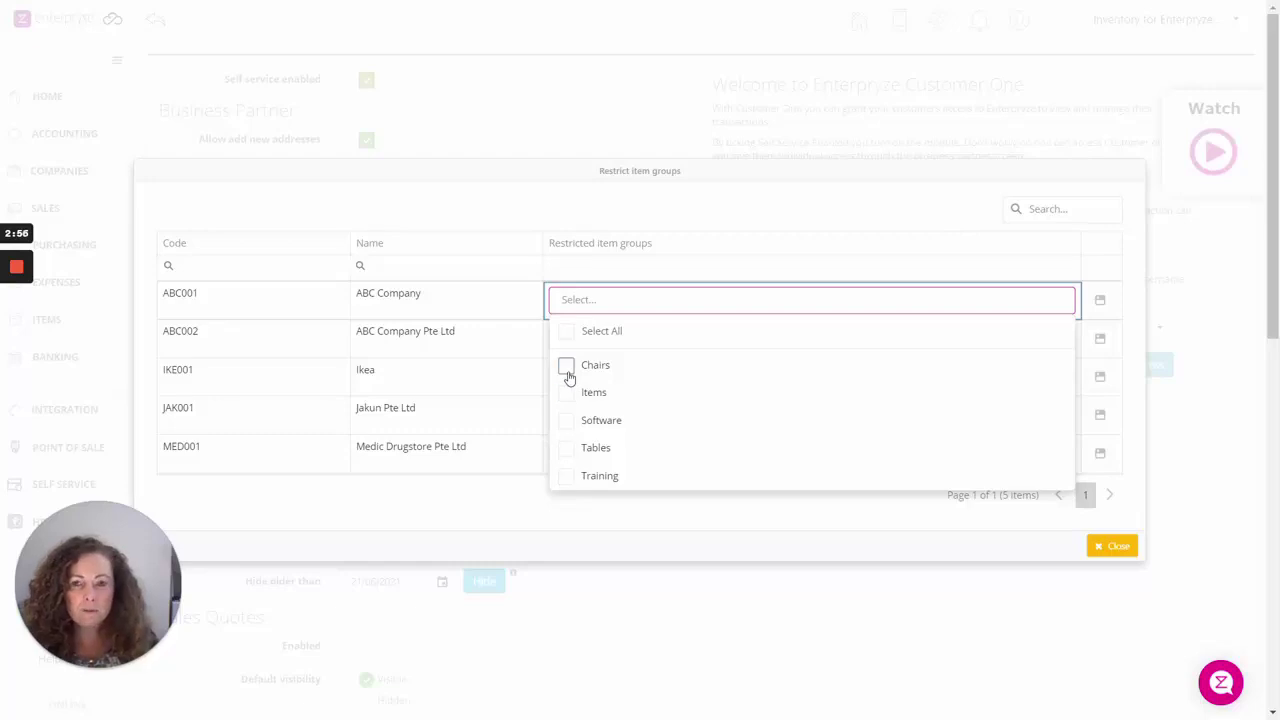
left_click(723, 217)
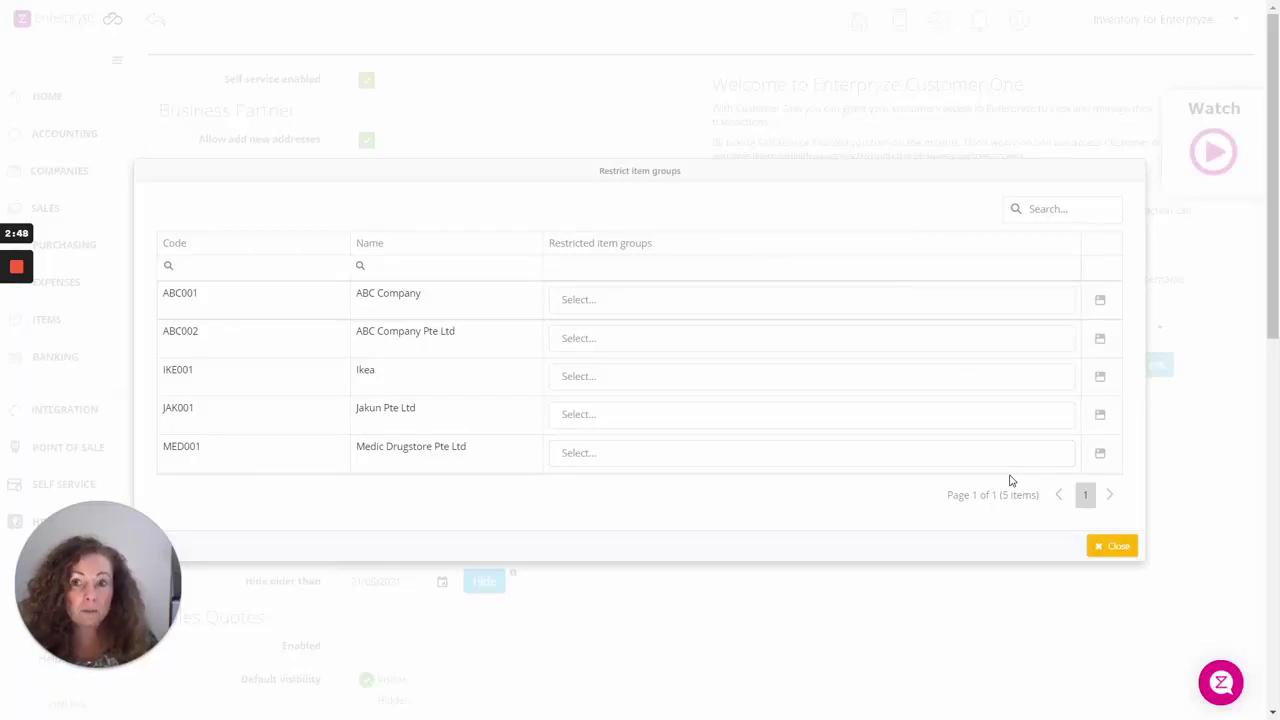
left_click(1114, 547)
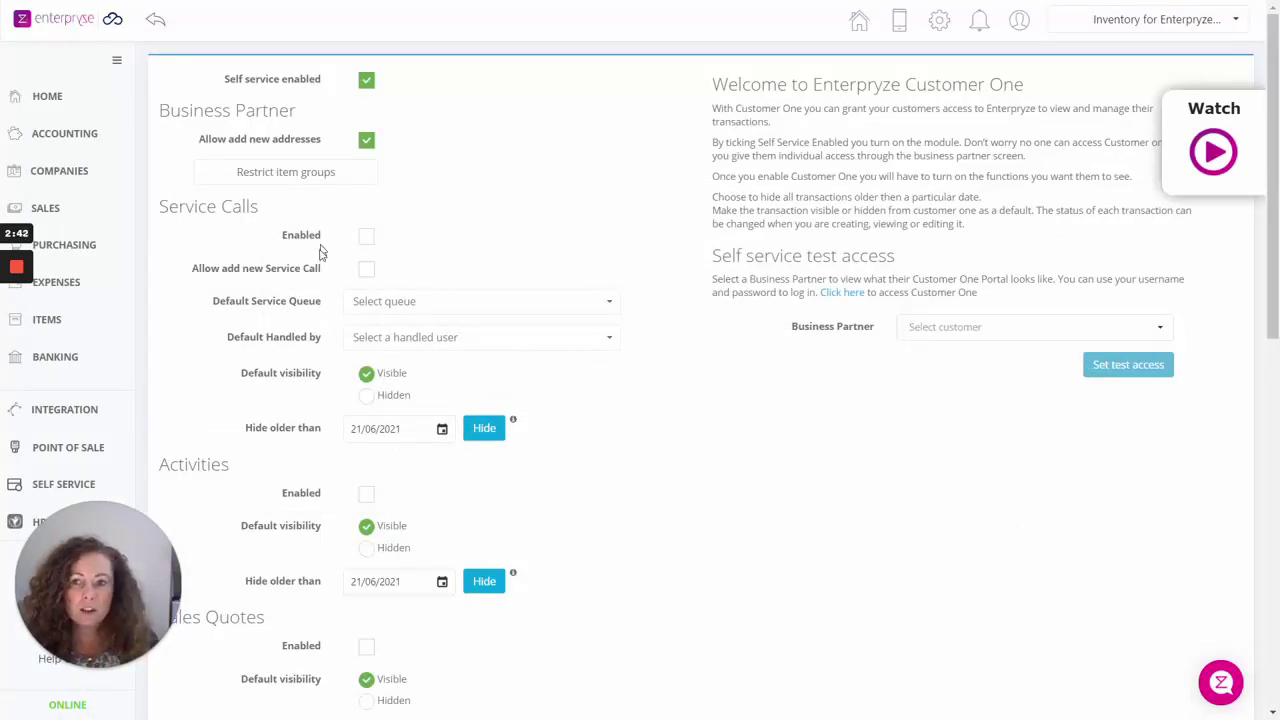
Tick 'Enabled' and 'Allow add new Service Call' under Service Calls.
left_click(366, 240)
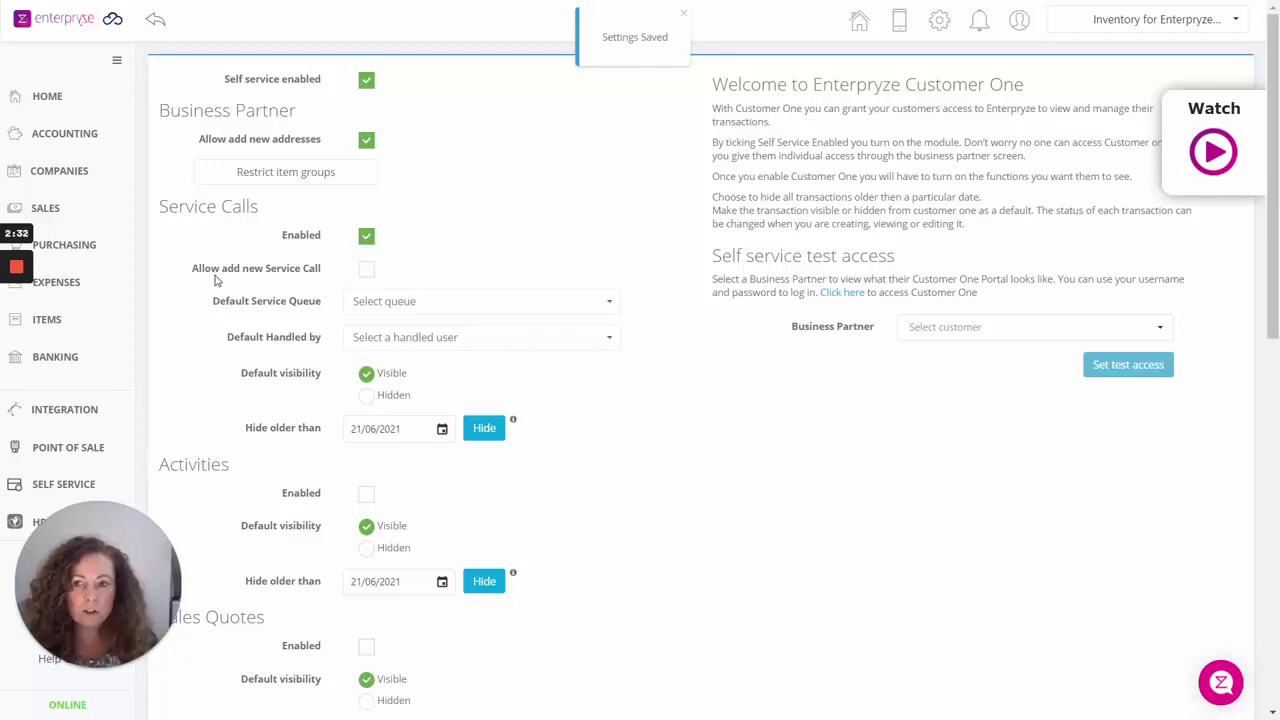
left_click(366, 274)
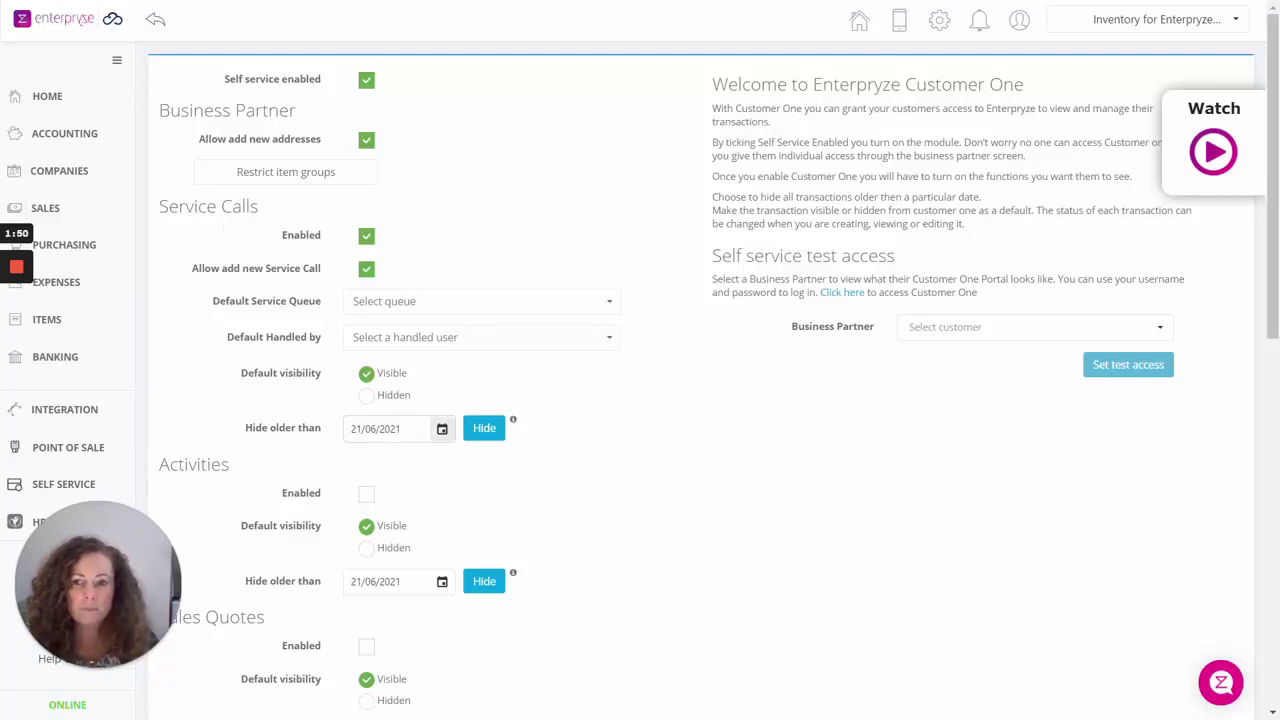
Enable Activities, Sales Quotes and Sales Orders in the customer portal.
scroll(396, 436, "down", 3)
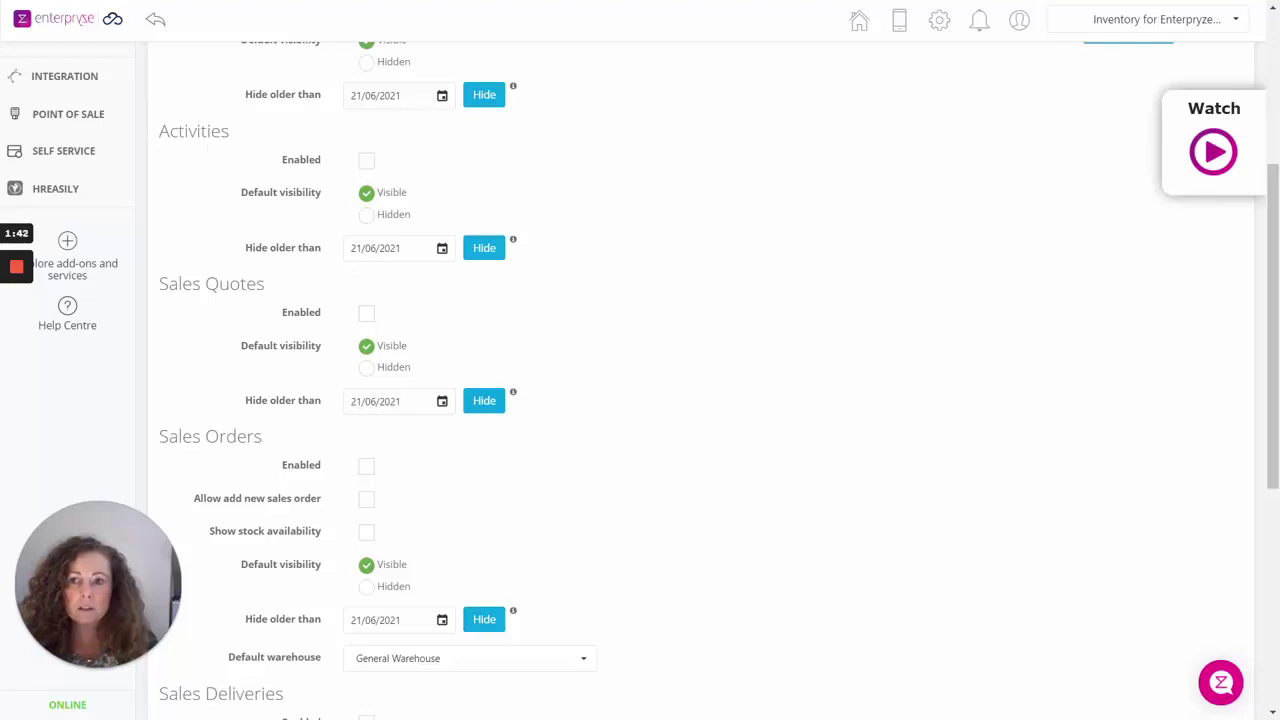
left_click(366, 161)
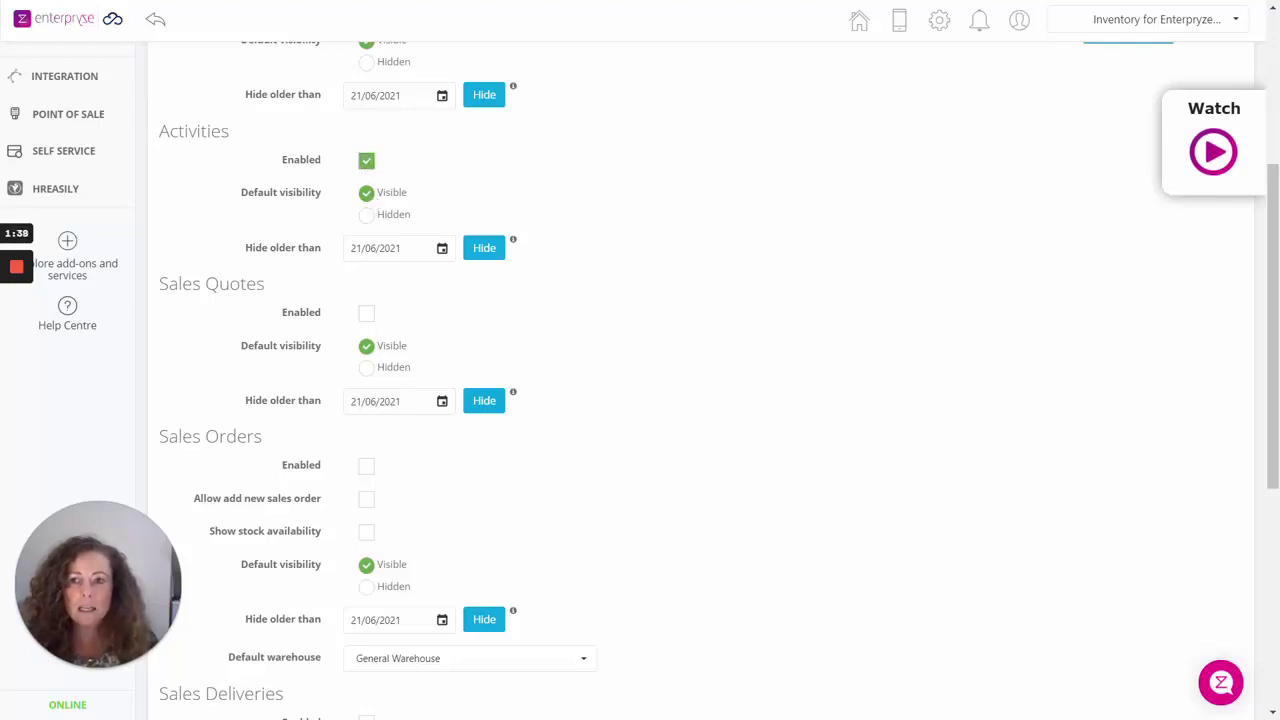
left_click(367, 317)
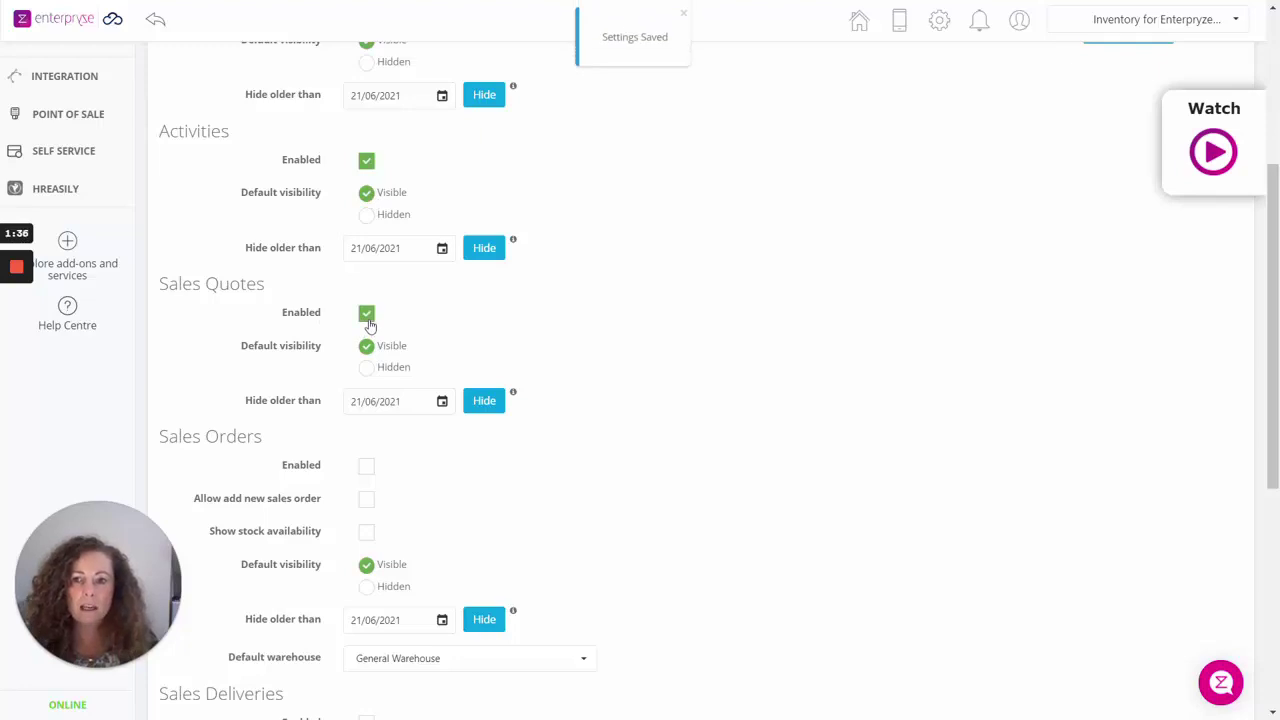
left_click(366, 466)
Allow new sales orders with stock availability shown, defaulting to General Warehouse.
scroll(445, 510, "down", 1)
scroll(445, 510, "down", 1)
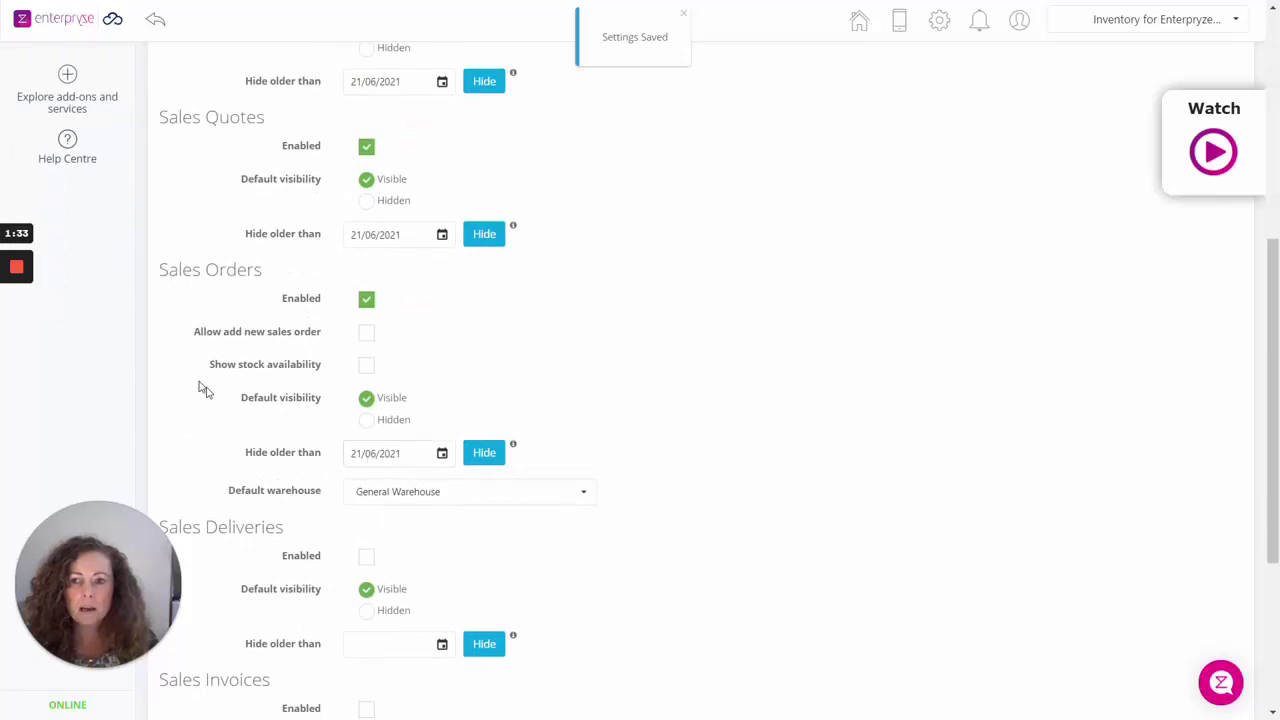
left_click(367, 335)
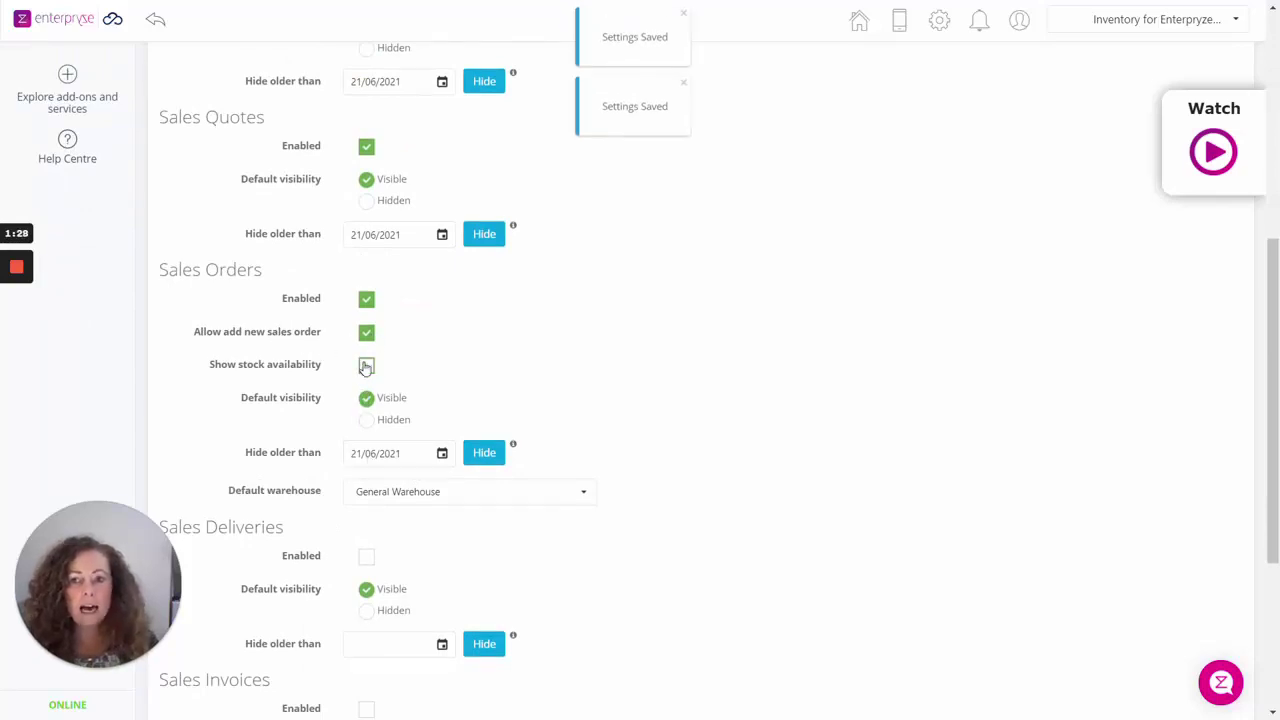
left_click(367, 367)
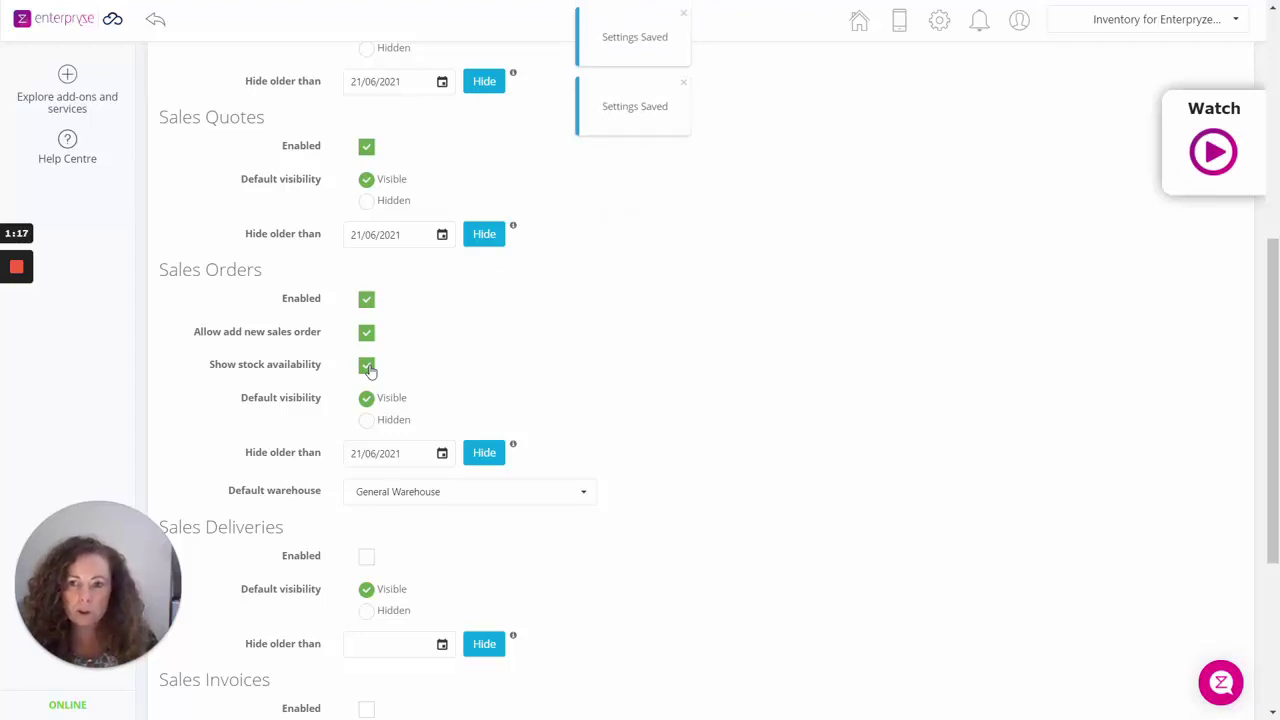
left_click(397, 494)
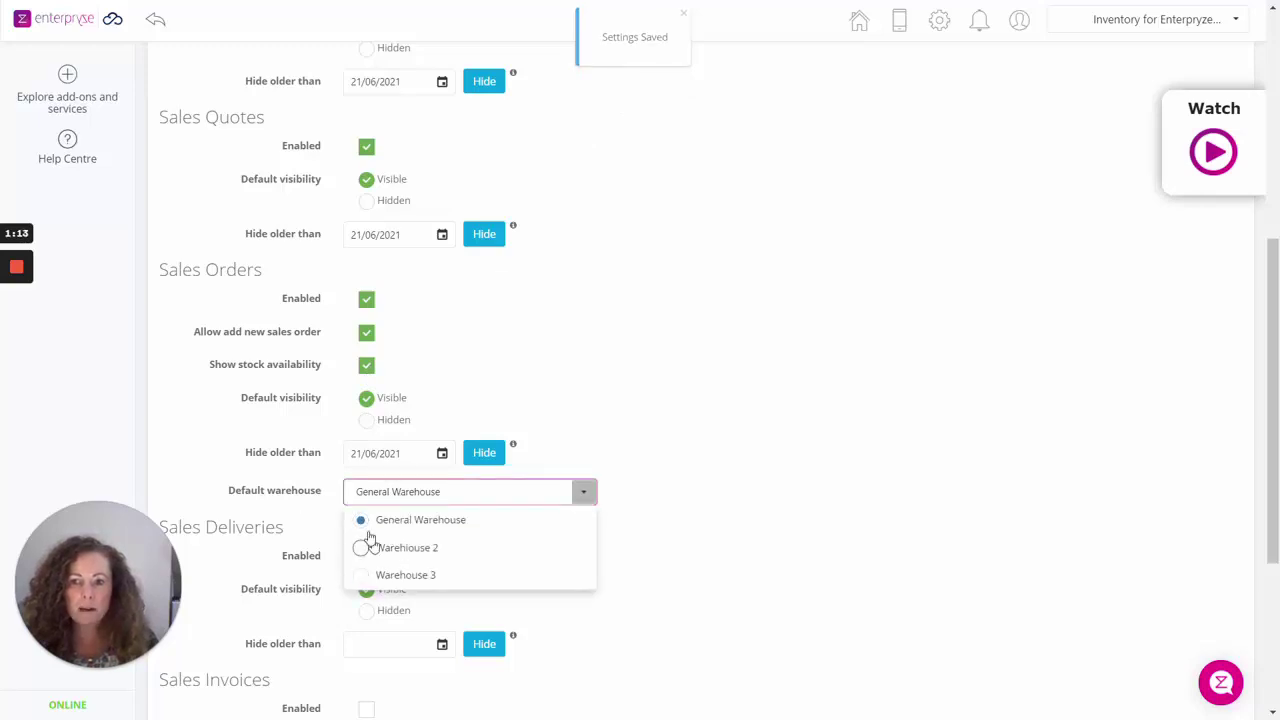
left_click(392, 524)
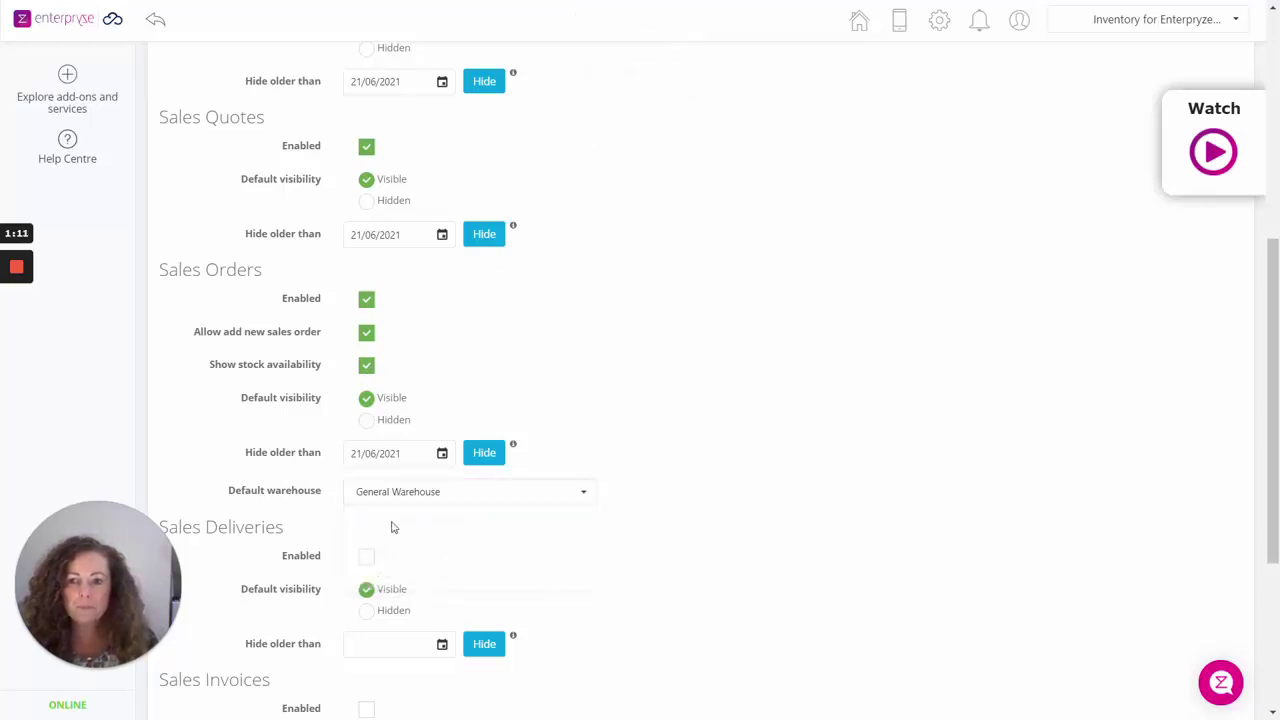
Tick Enabled for Sales Deliveries, Sales Invoices and Sales Credit Notes, then scroll back up.
scroll(392, 525, "down", 3)
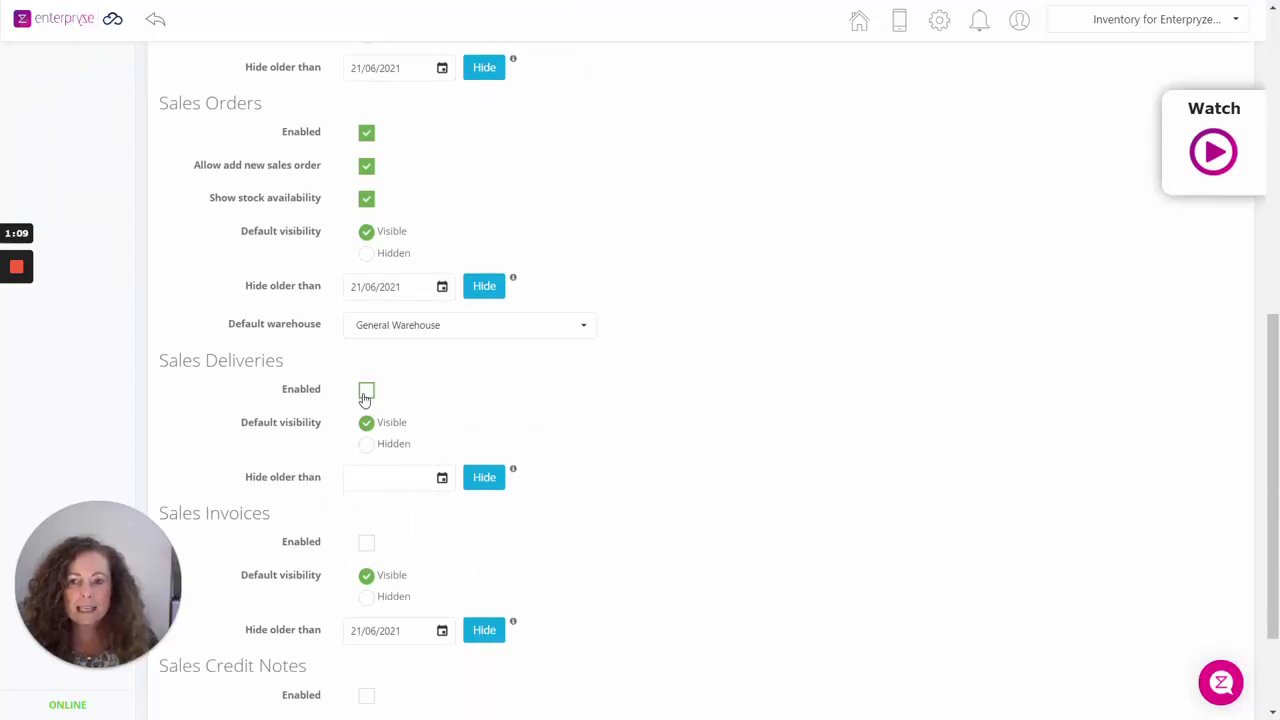
left_click(366, 393)
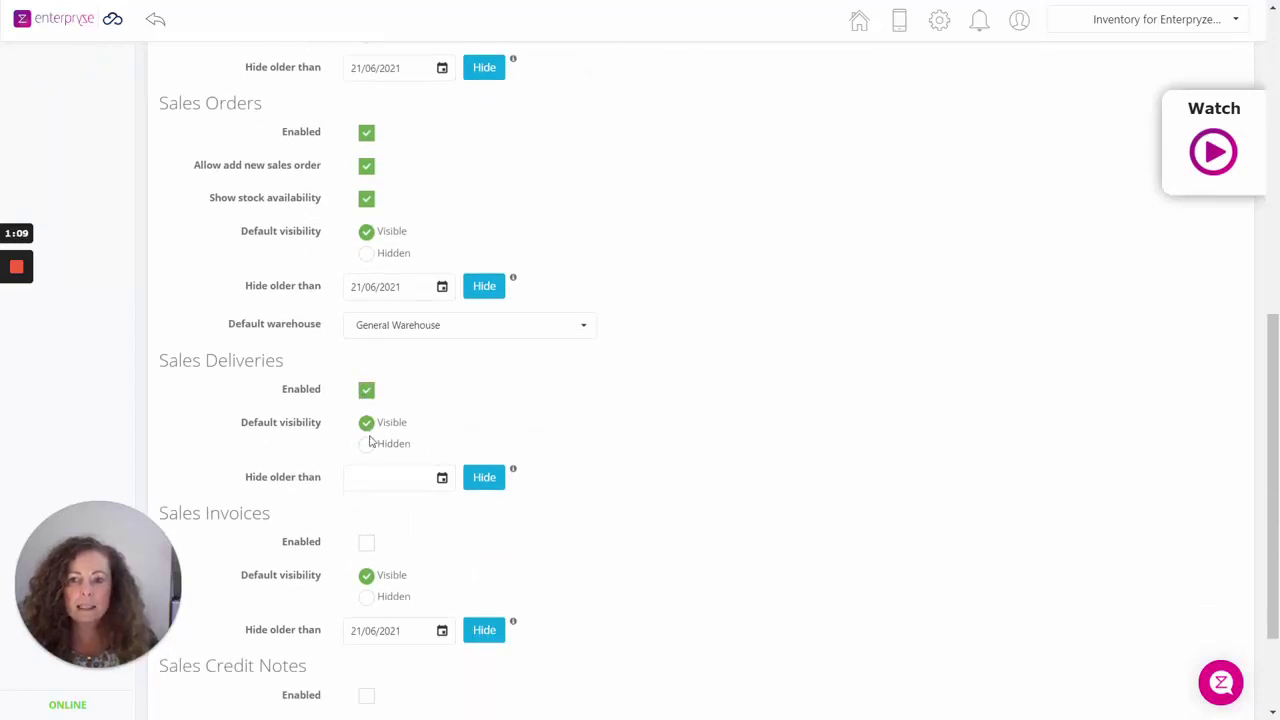
left_click(366, 542)
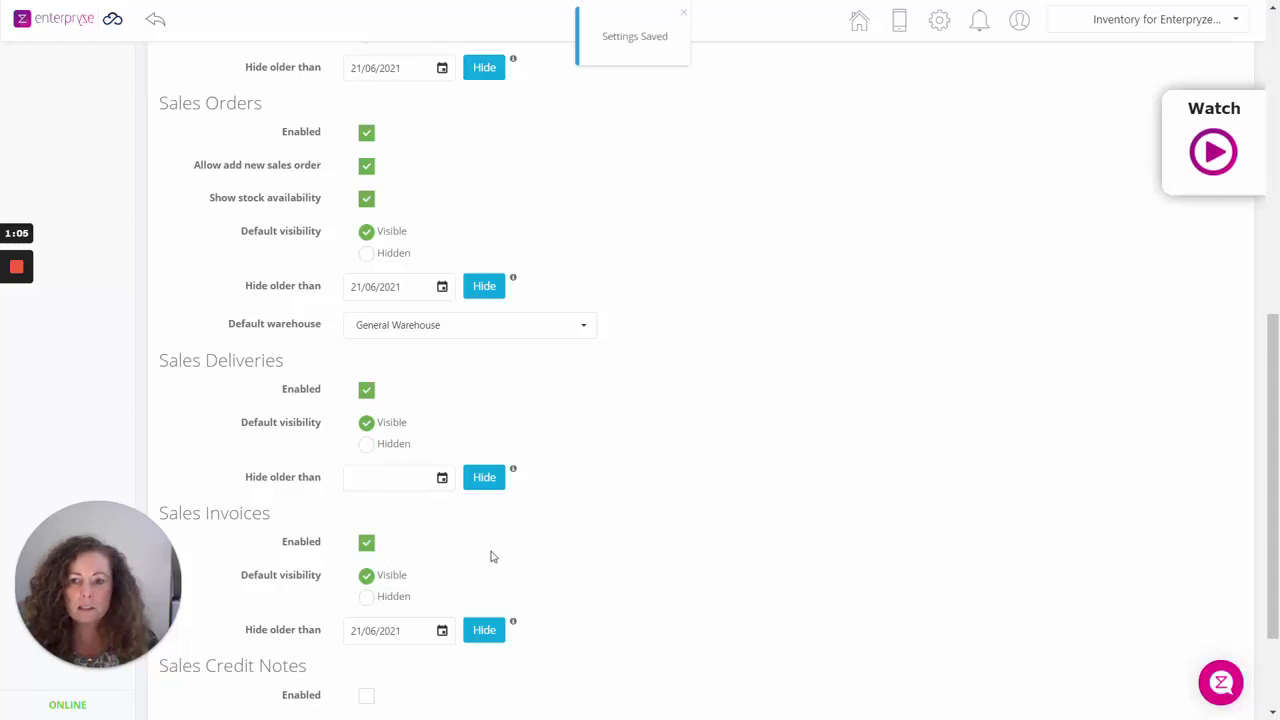
scroll(490, 557, "down", 3)
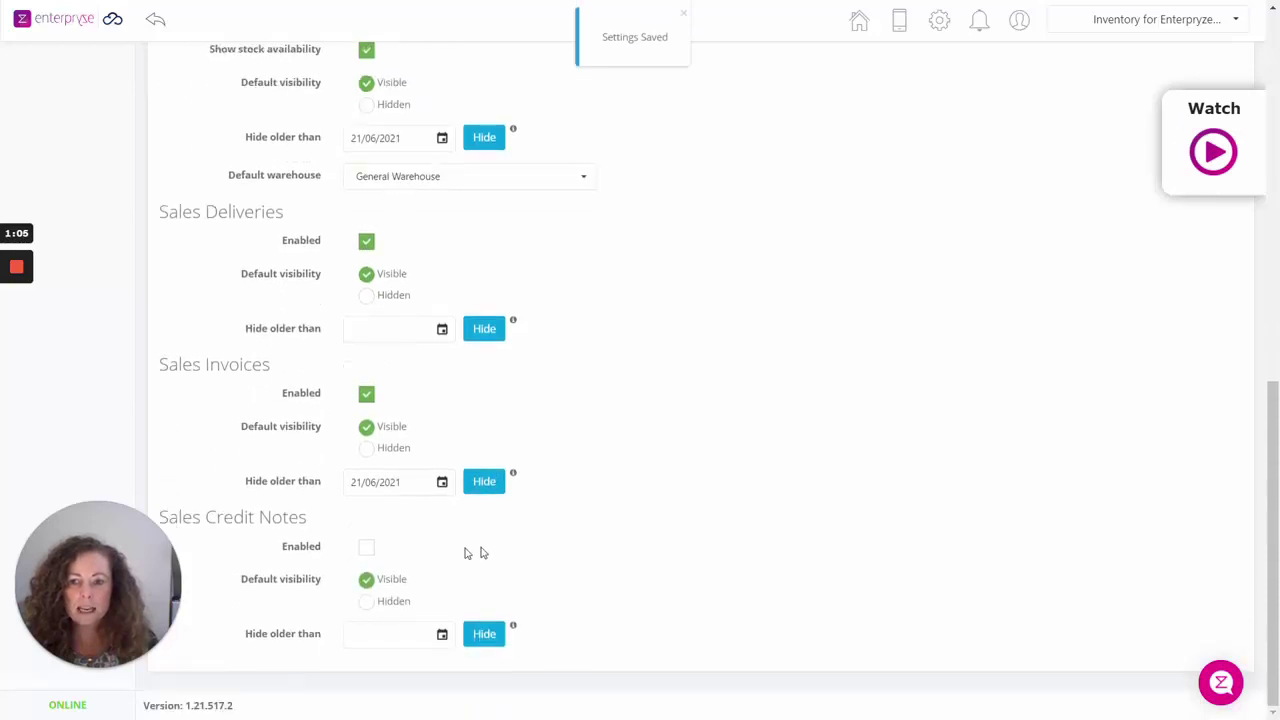
left_click(367, 547)
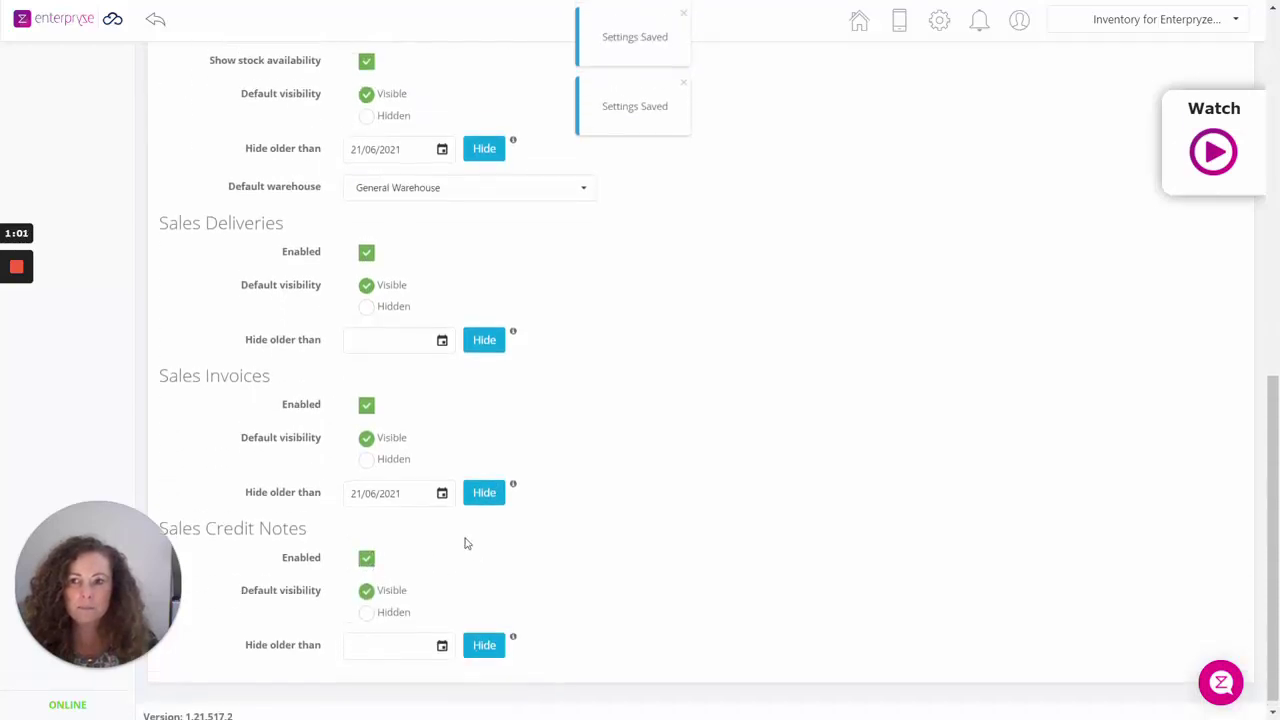
scroll(465, 543, "up", 15)
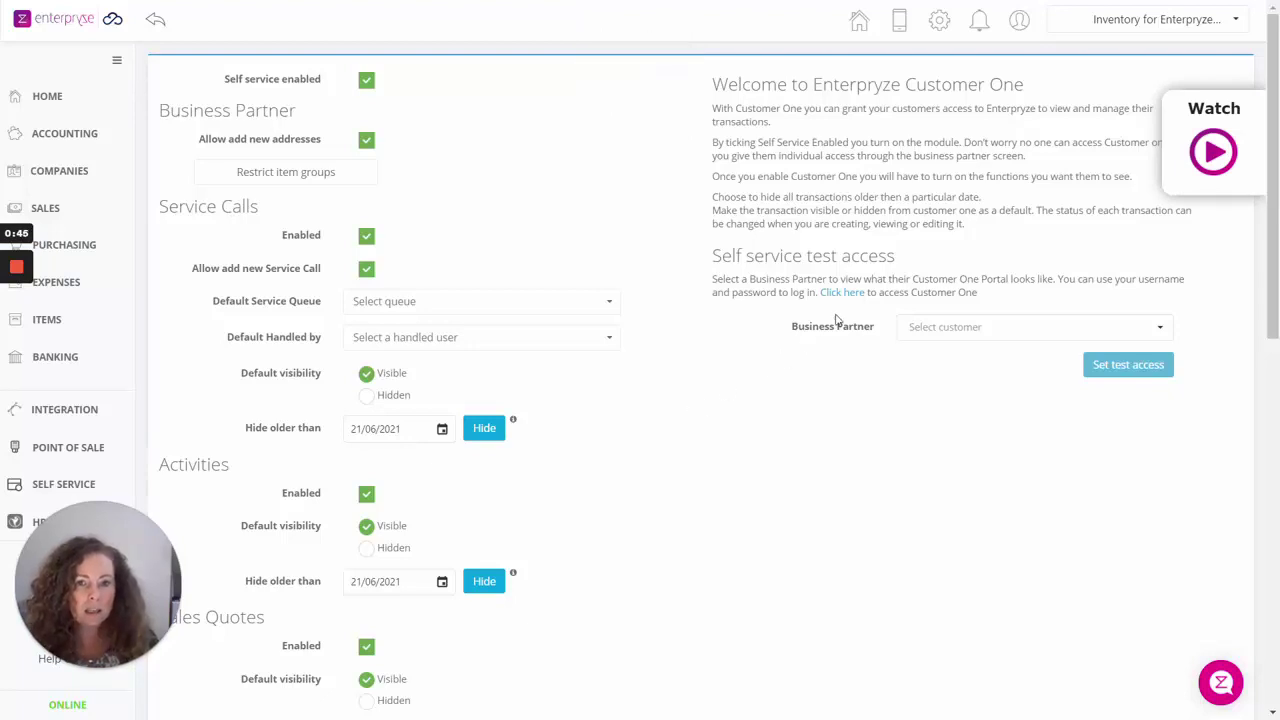
Choose ABC Company as business partner, set test access, and confirm with OK.
left_click(903, 335)
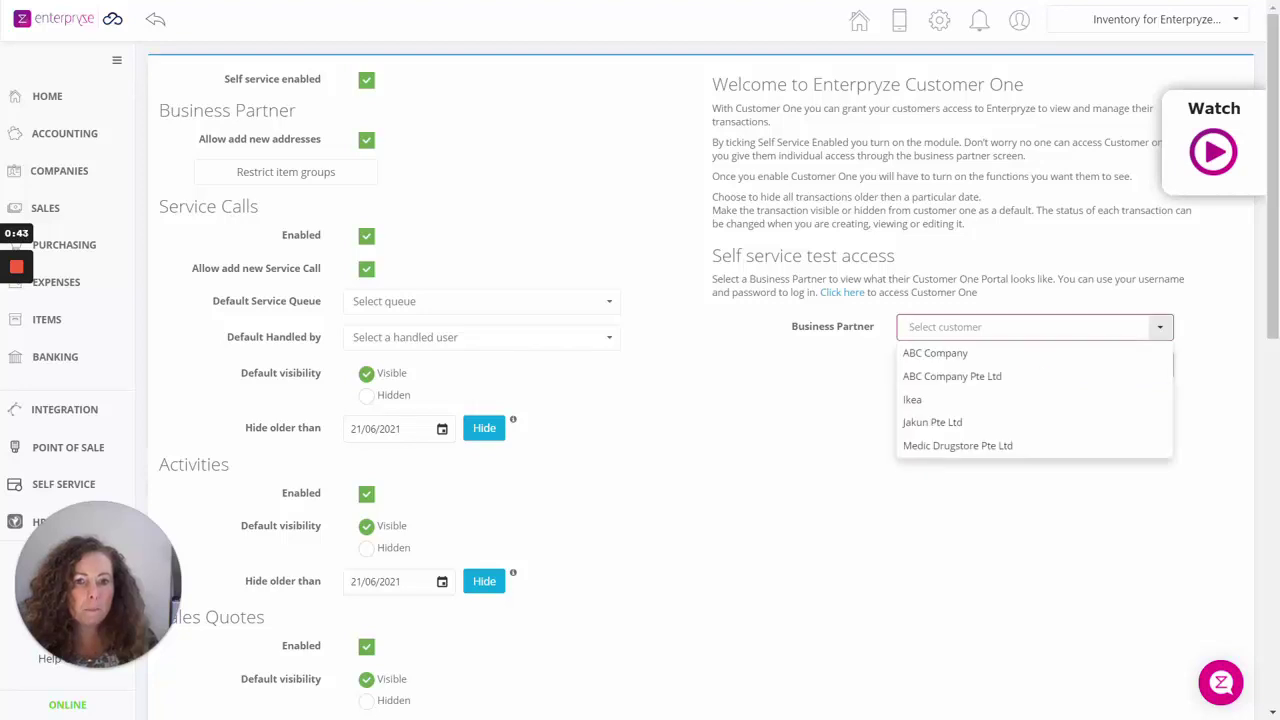
left_click(938, 355)
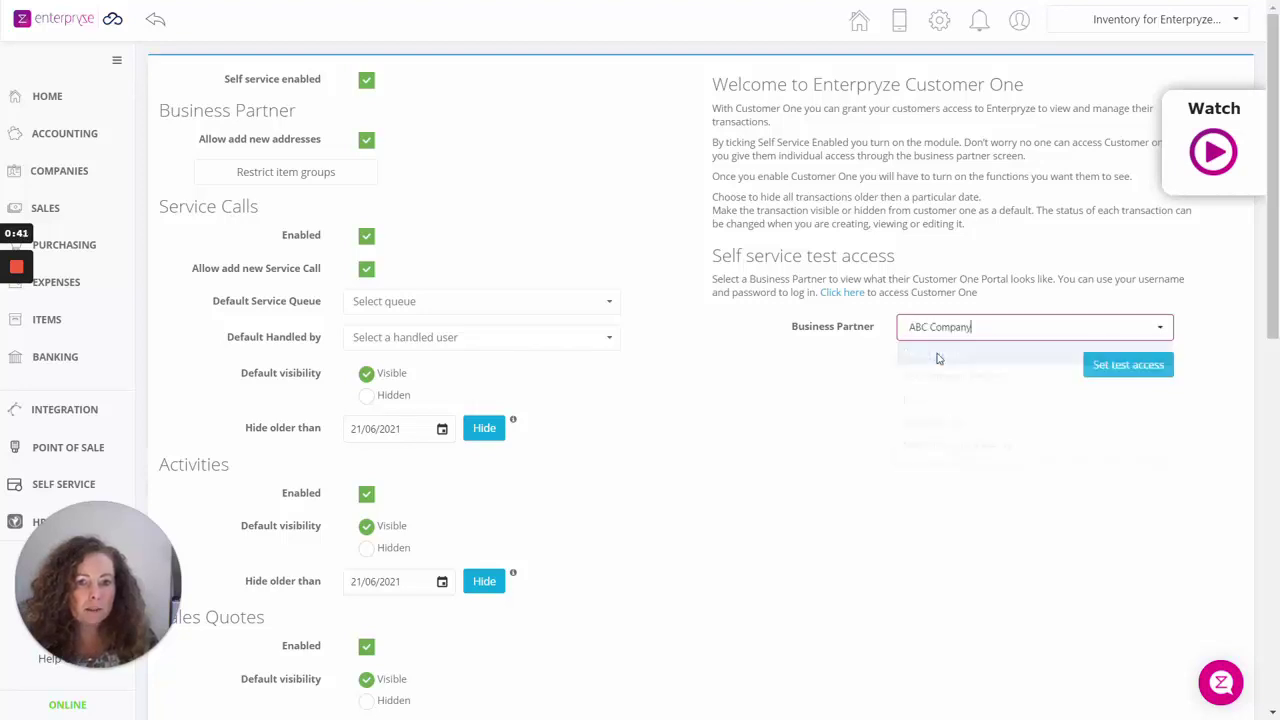
left_click(1105, 368)
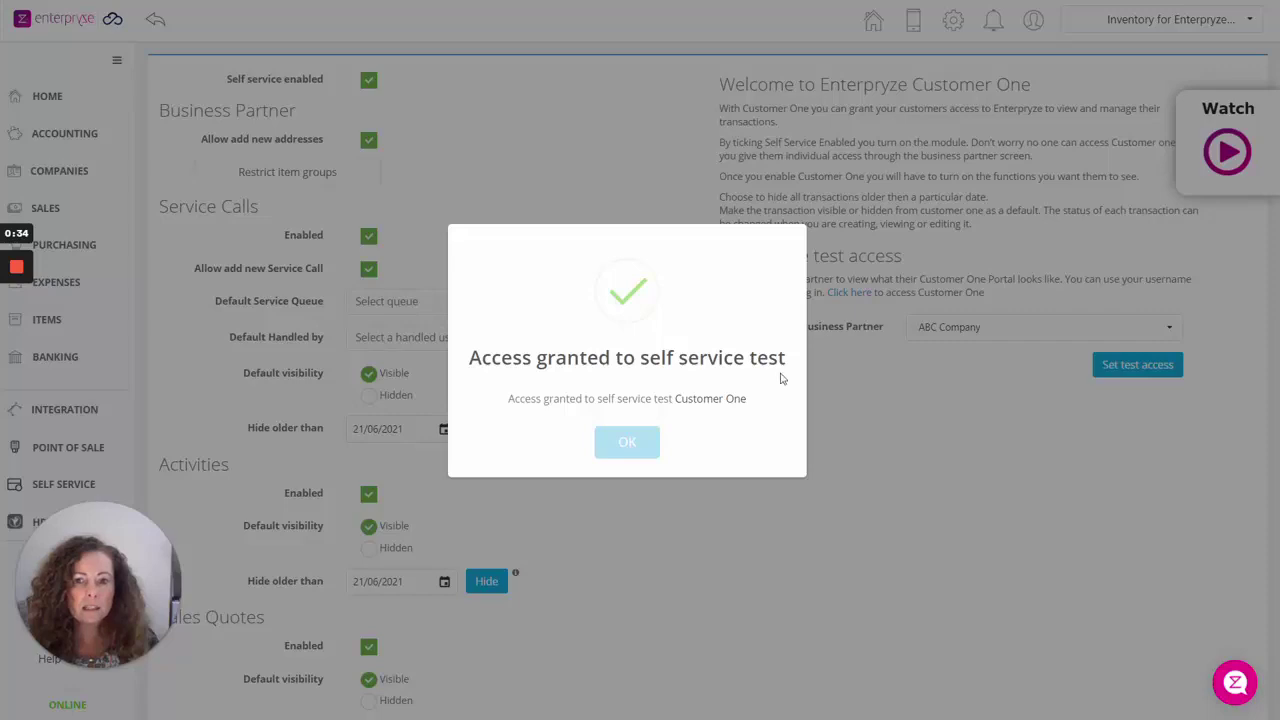
left_click(628, 443)
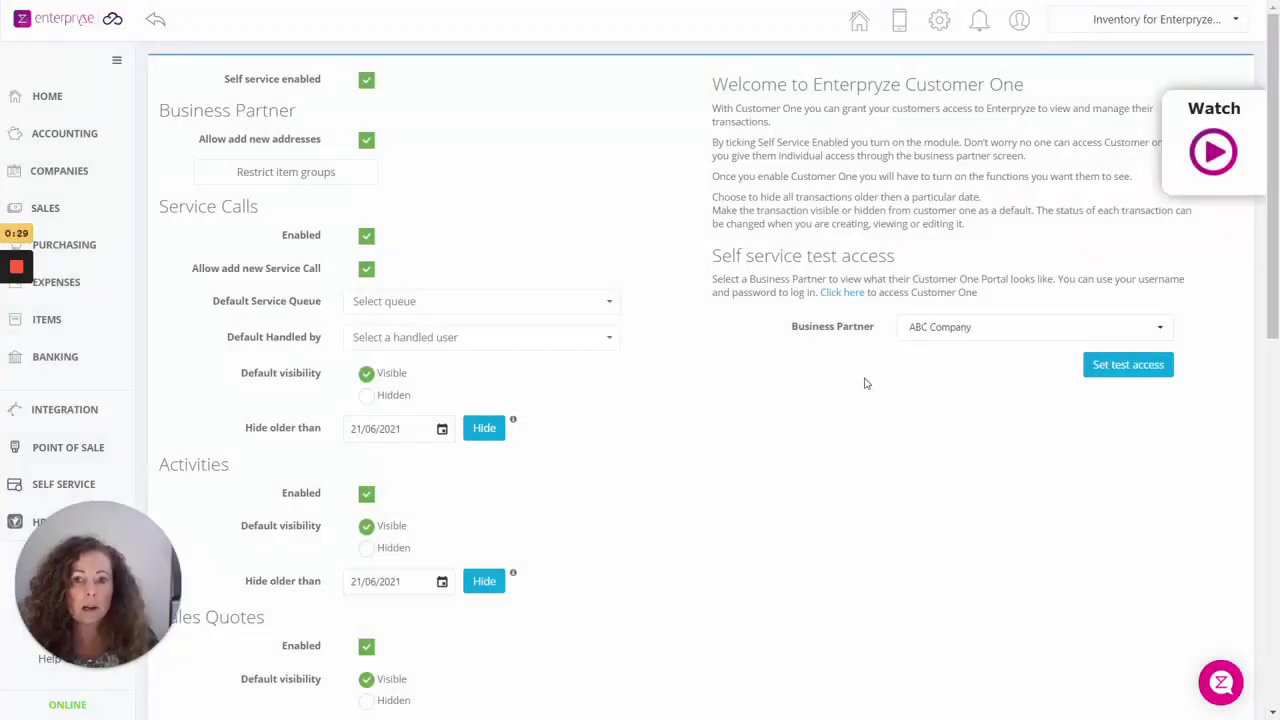
Open the Customer One portal sign-in and log in using the browser's saved test credentials.
left_click(842, 293)
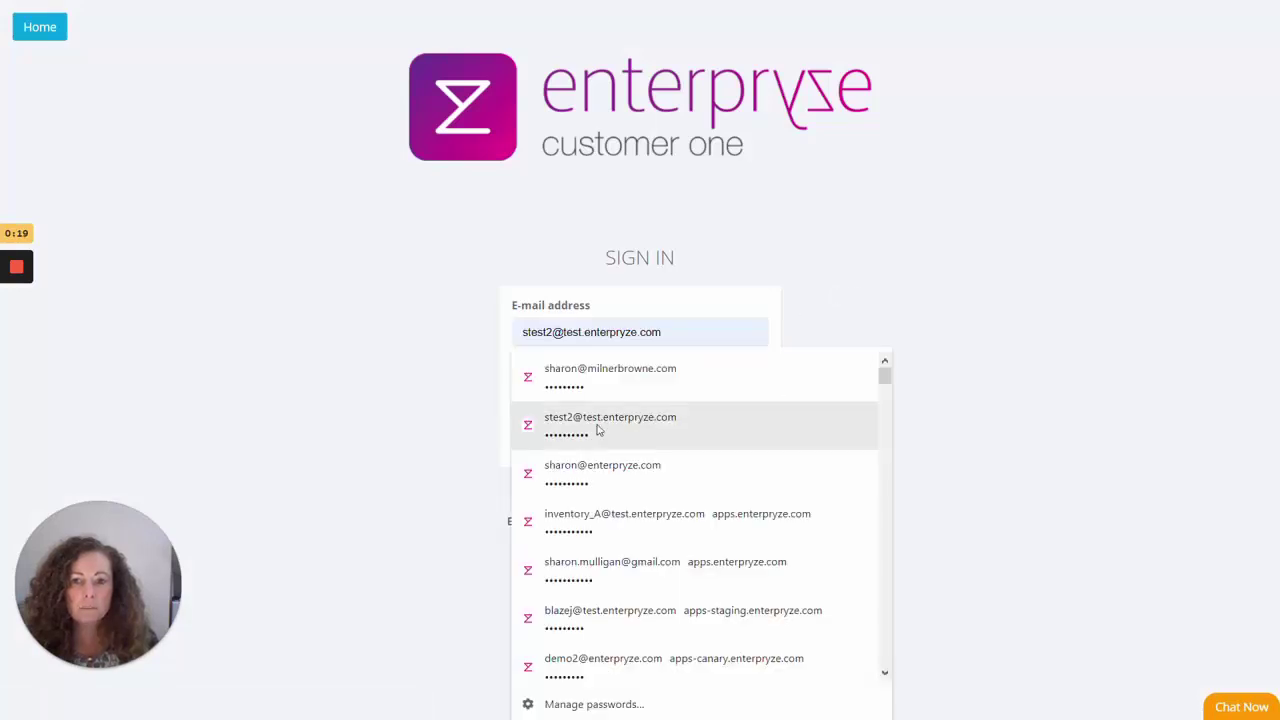
left_click(606, 520)
left_click(638, 433)
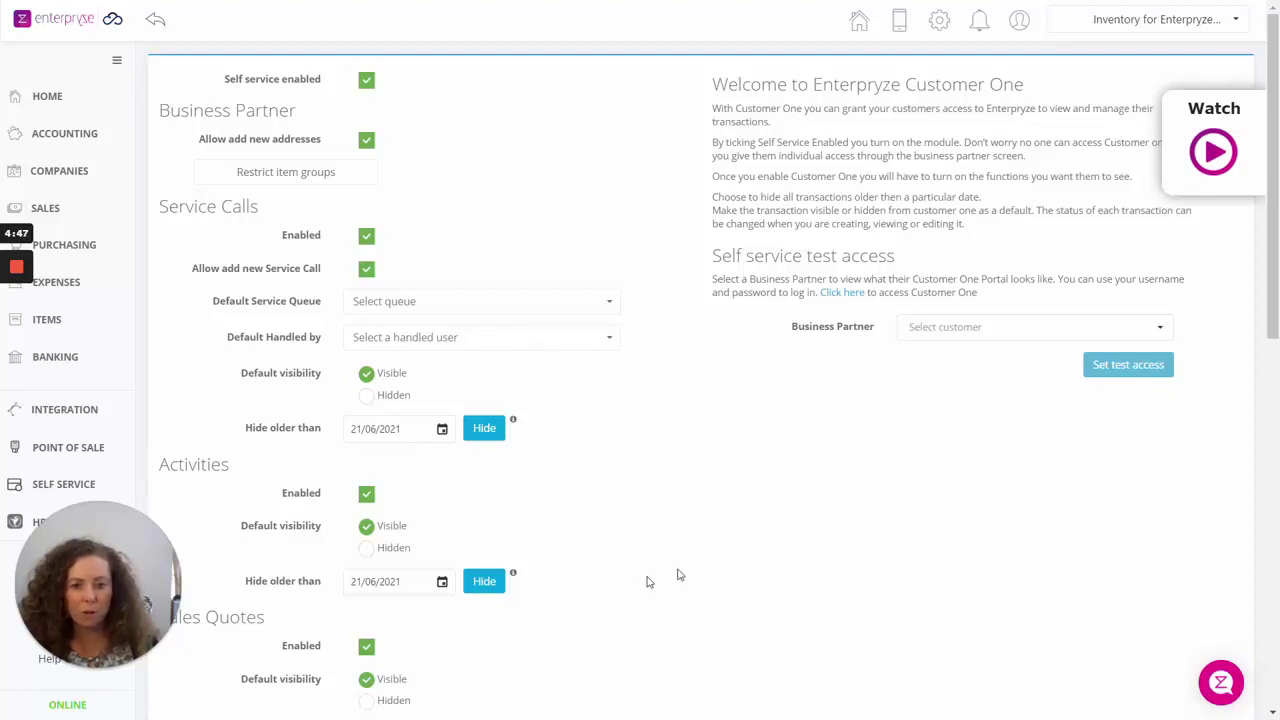
left_click(1221, 683)
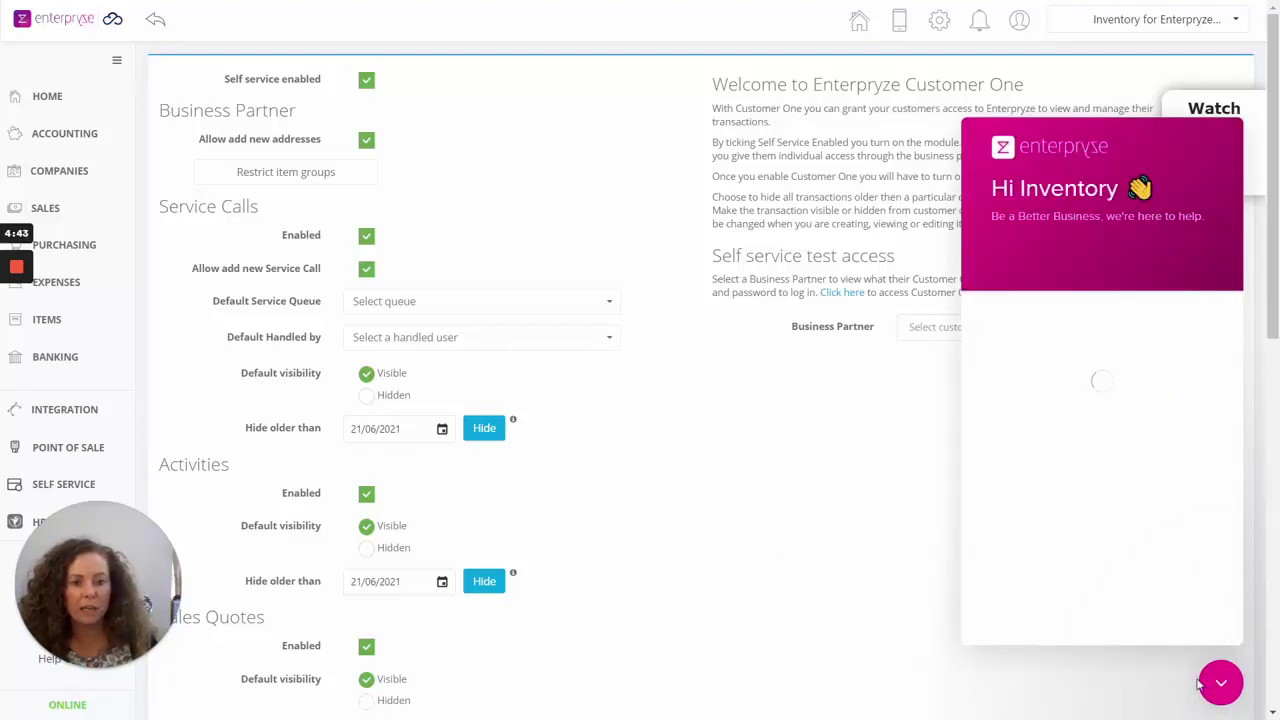
scroll(1078, 446, "down", 2)
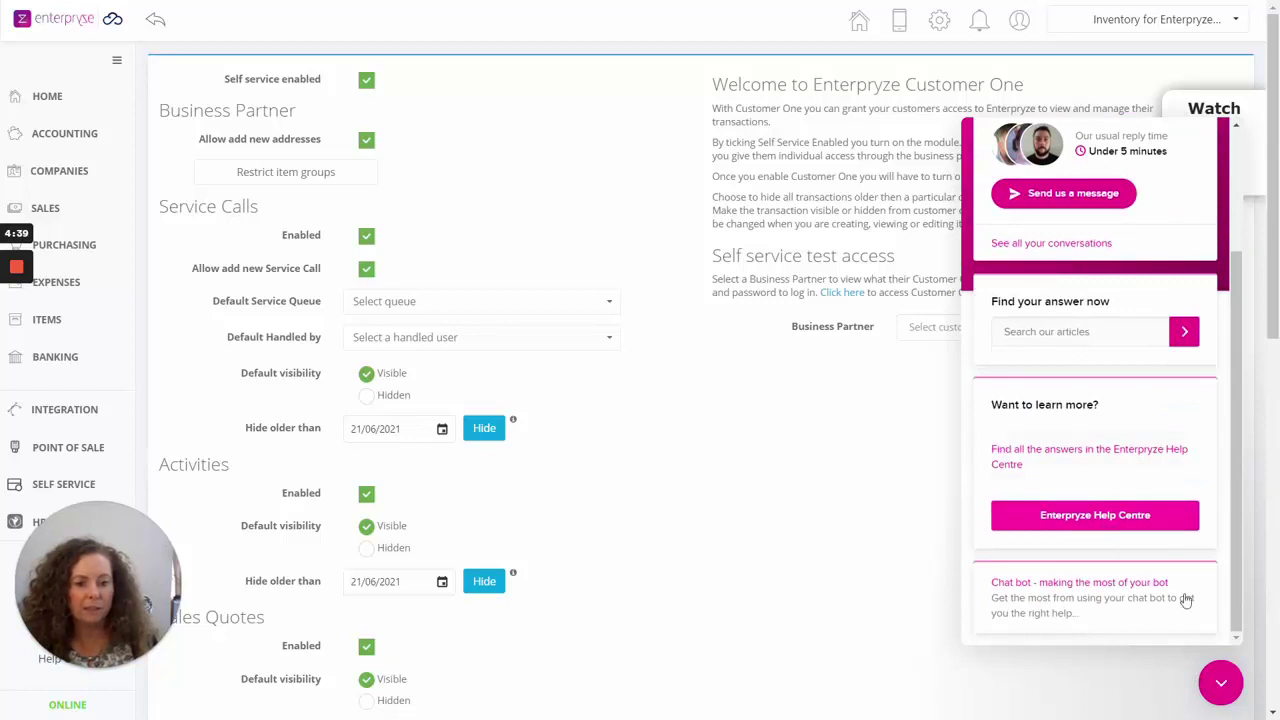
left_click(1228, 692)
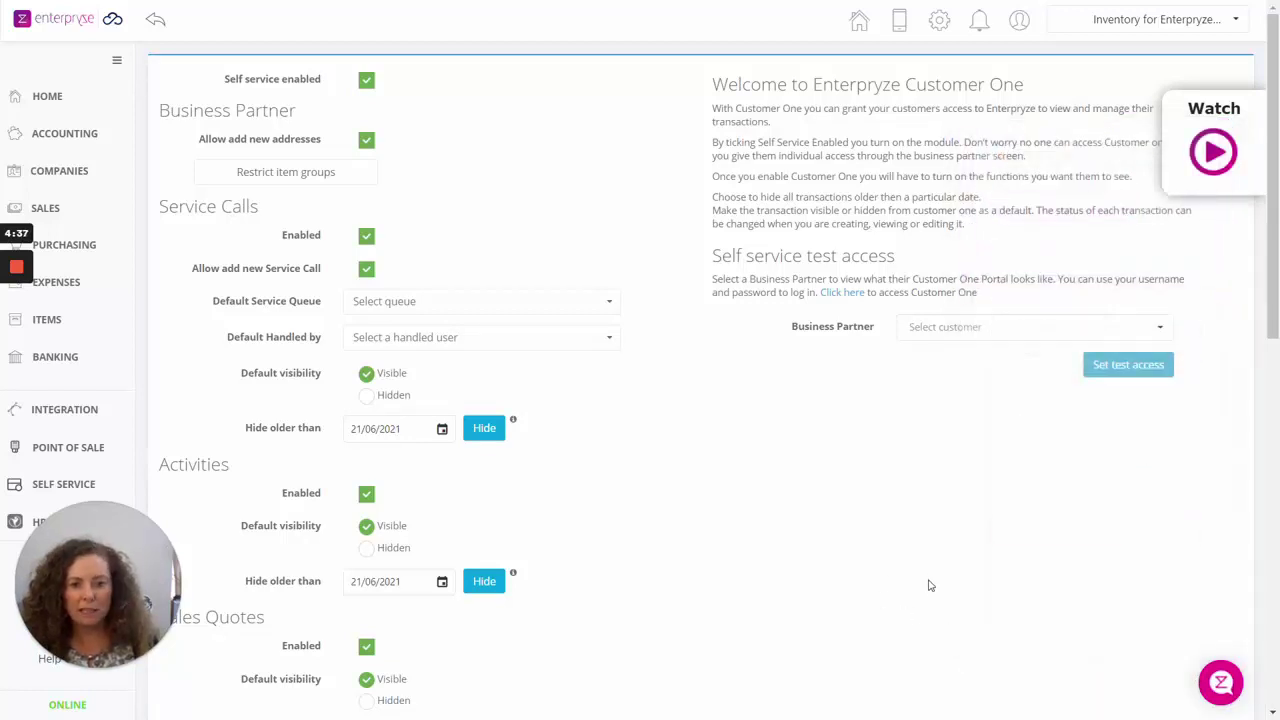